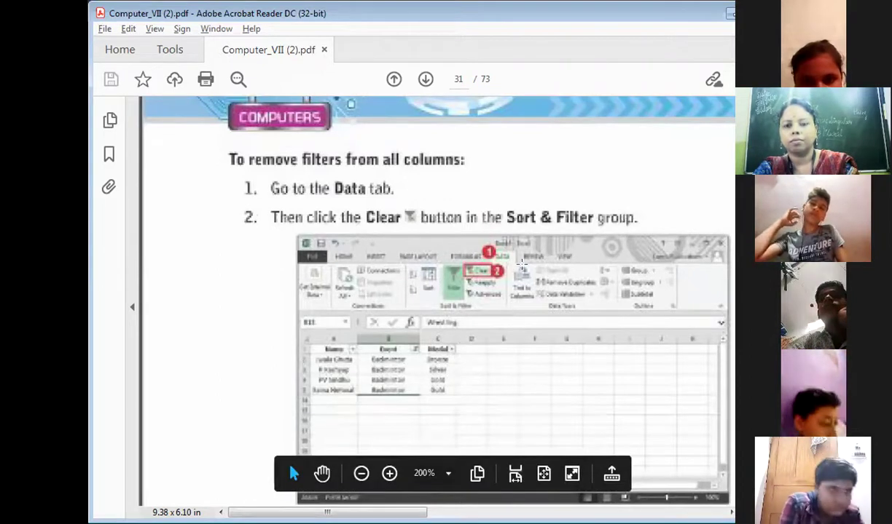
# - Read the textbook pages on removing filters from all columns, the Star Trek activity, HOTS question, key terms and exercise questions
pyautogui.scroll(-5, 633, 280)
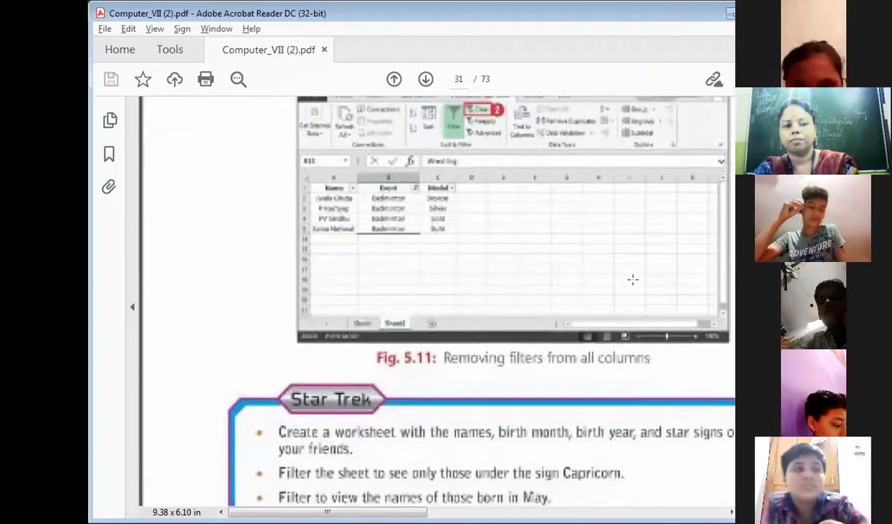
pyautogui.scroll(-2, 631, 279)
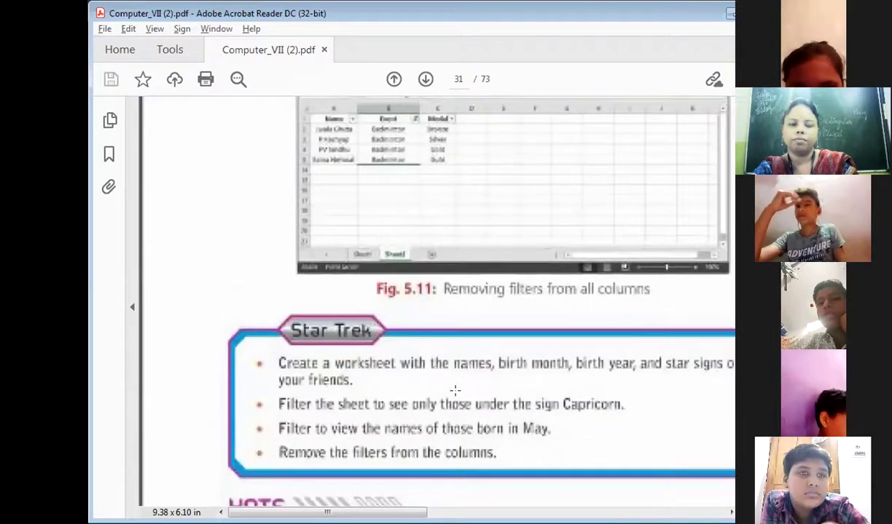
pyautogui.scroll(-5, 455, 391)
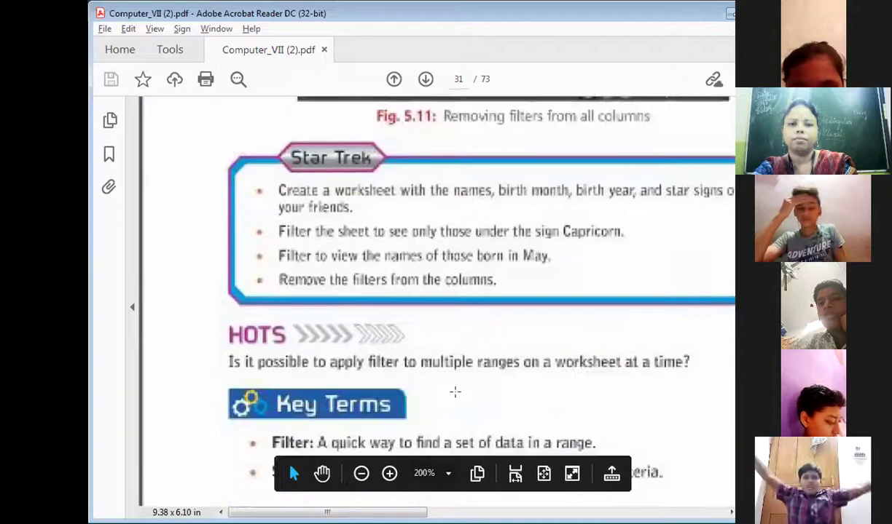
pyautogui.scroll(-3, 454, 390)
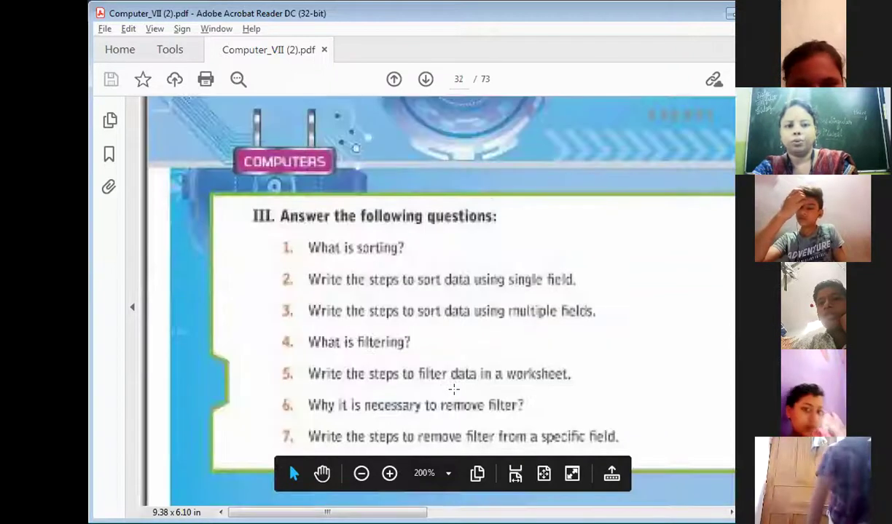
pyautogui.scroll(3, 453, 390)
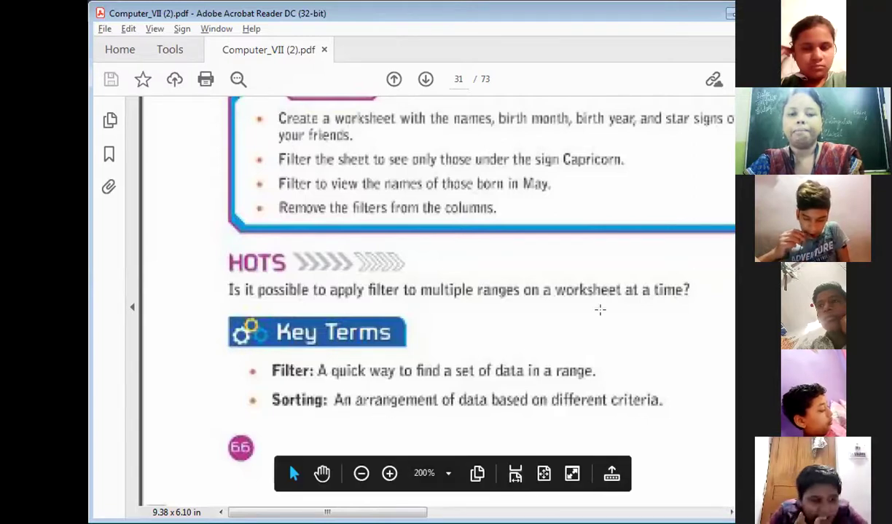
pyautogui.scroll(3, 631, 290)
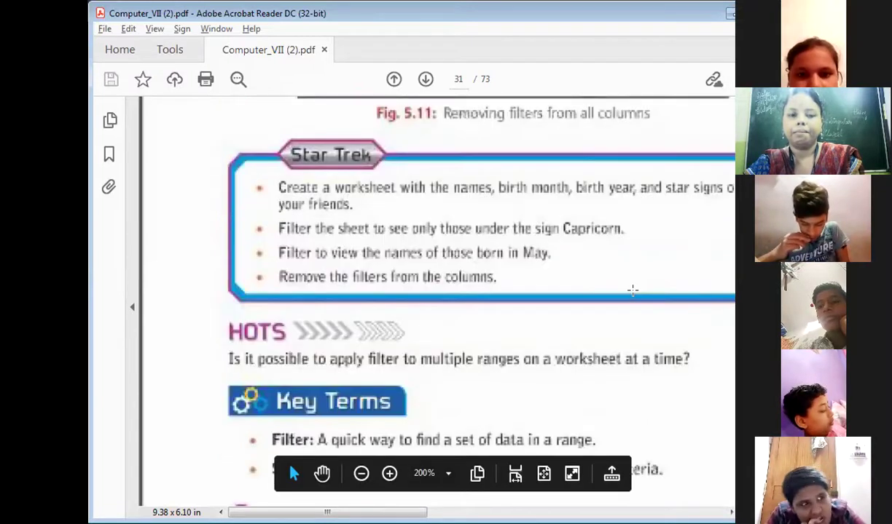
# - Switch to the Excel worksheet and undo the last sort of the medal table
pyautogui.hotkey('alt', 's')
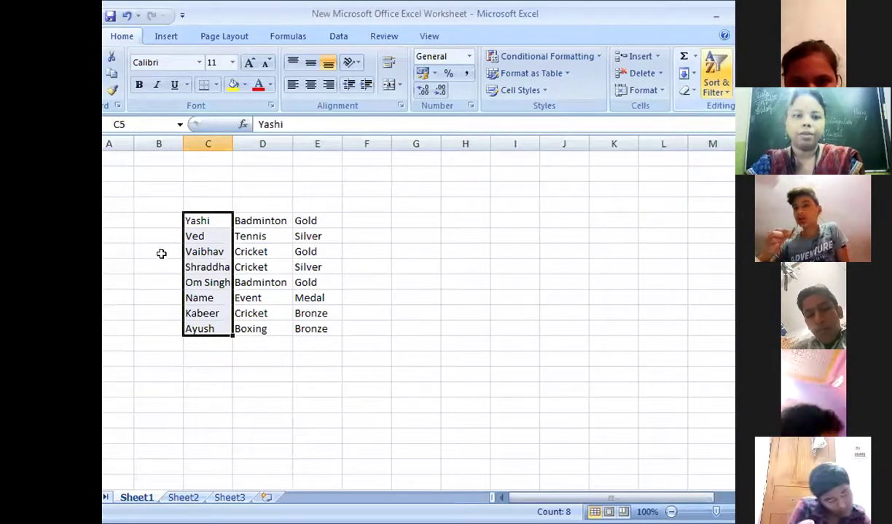
pyautogui.hotkey('ctrl', 'z')
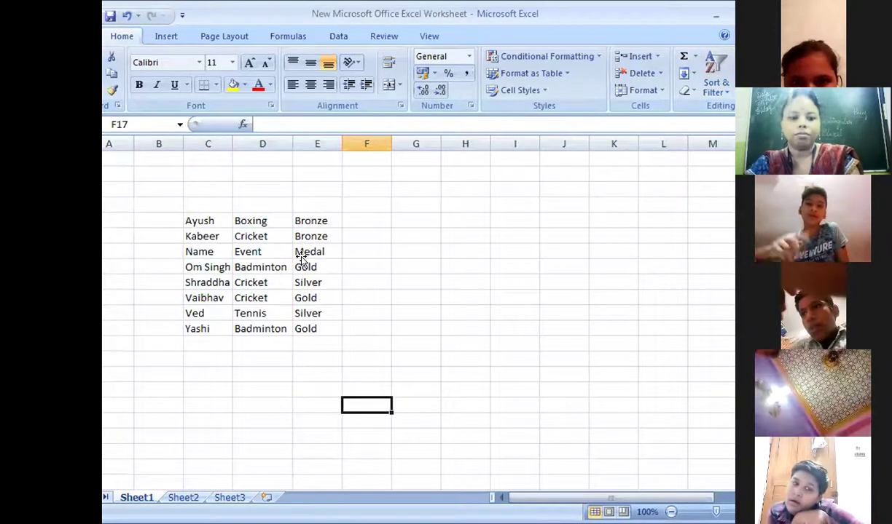
# - Move the Name, Event and Medal header cells to row 4 above the data and delete the emptied row 7
pyautogui.moveTo(191, 251); pyautogui.dragTo(306, 255)
pyautogui.hotkey('ctrl', 'x')
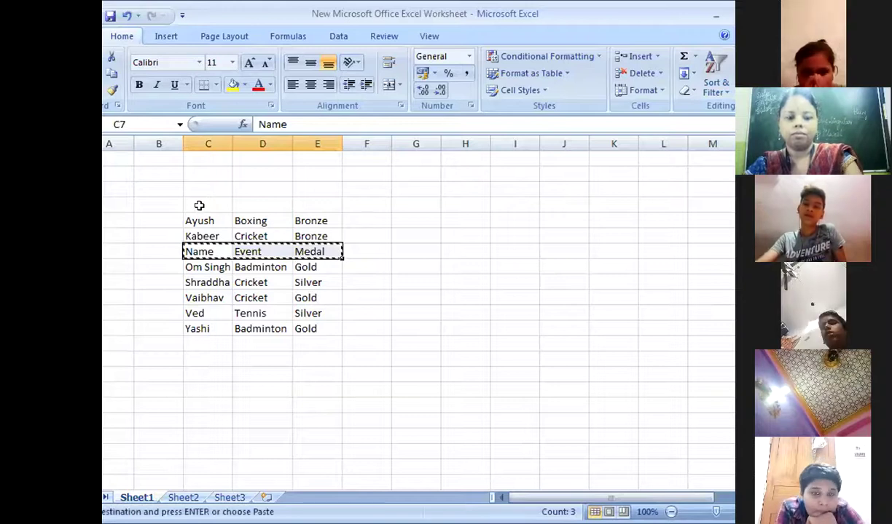
pyautogui.click(191, 205)
pyautogui.hotkey('ctrl', 'v')
pyautogui.click(107, 249)
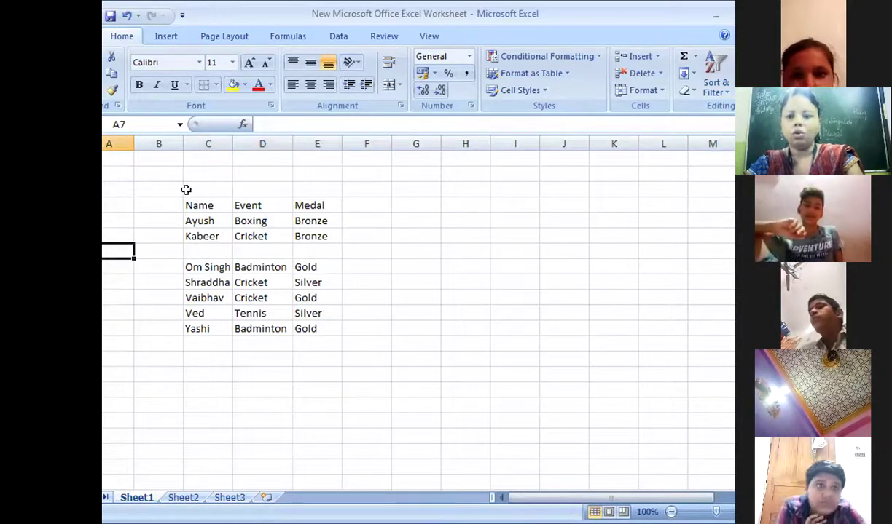
pyautogui.hotkey('shift', 'space')
pyautogui.hotkey('ctrl', '-')
pyautogui.click(310, 406)
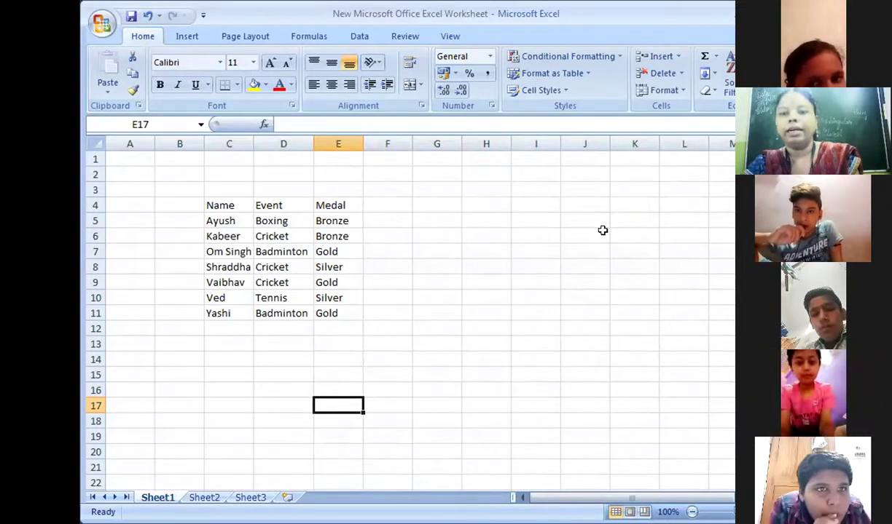
# - Apply All Borders to the table in C4:E11
pyautogui.moveTo(224, 206); pyautogui.dragTo(342, 314)
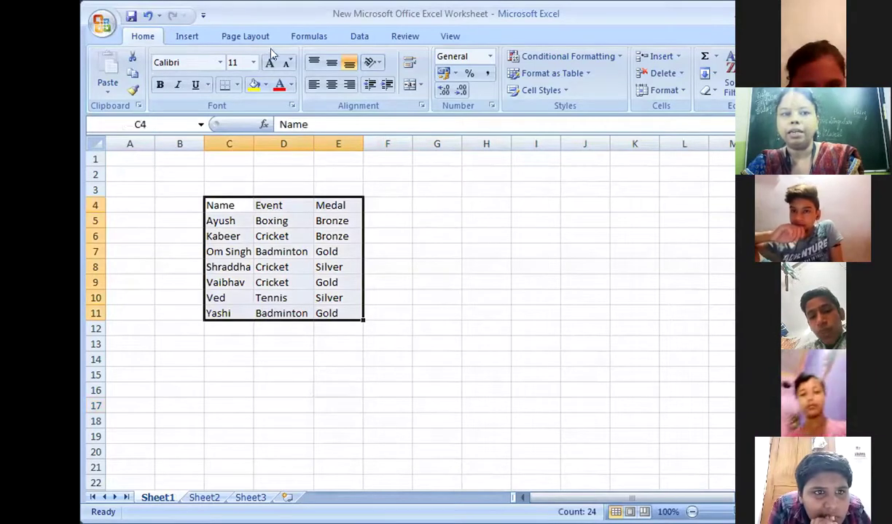
pyautogui.click(237, 85)
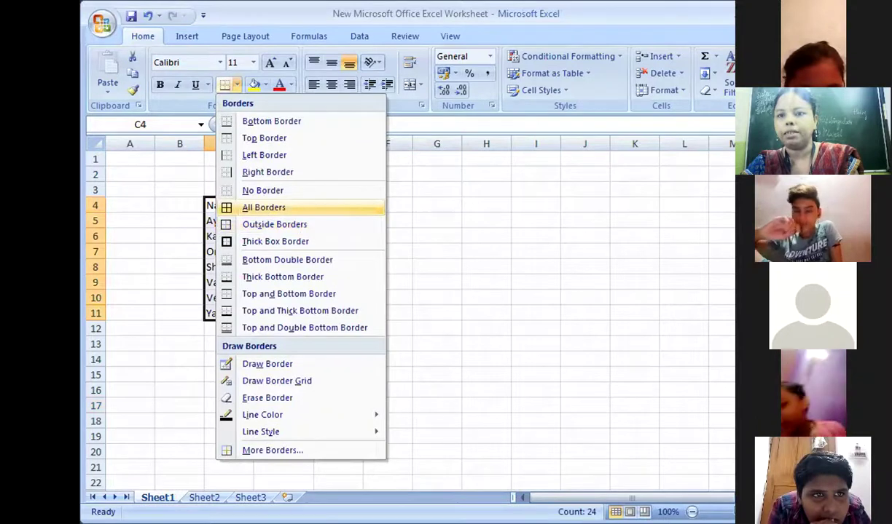
pyautogui.click(264, 208)
pyautogui.click(486, 283)
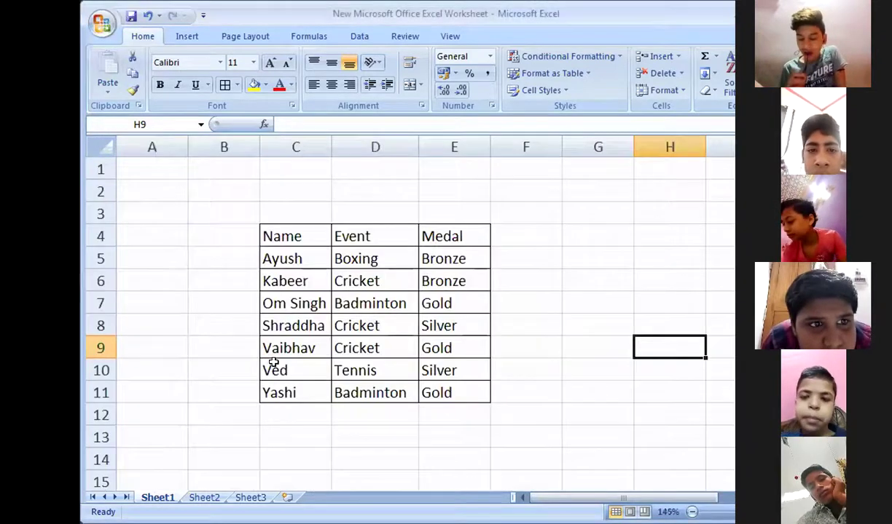
# - Turn on filtering for the Name, Event and Medal headers in row 4
pyautogui.scroll(6, 272, 359)
pyautogui.moveTo(576, 501); pyautogui.dragTo(539, 498)
pyautogui.scroll(1, 386, 392)
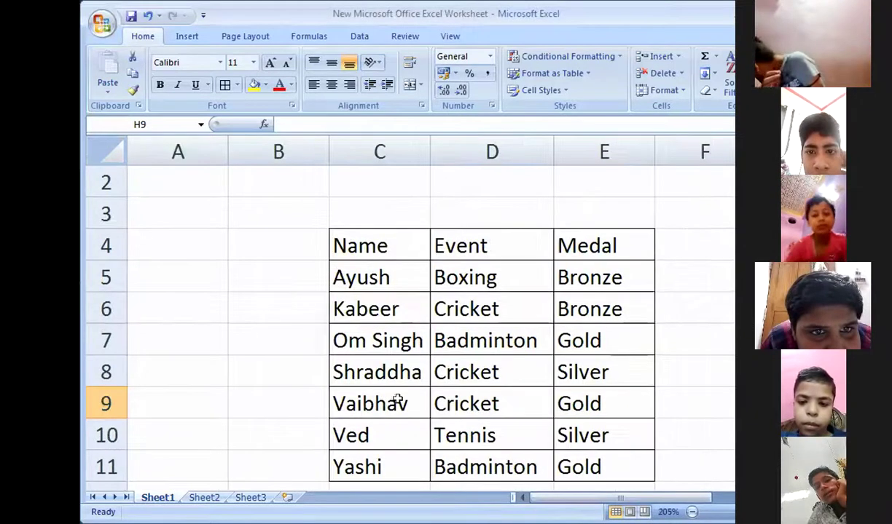
pyautogui.scroll(-1, 499, 354)
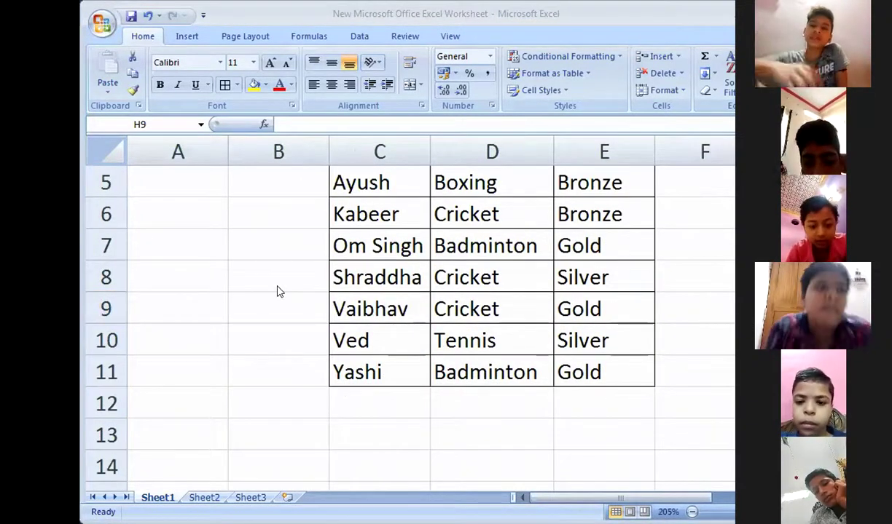
pyautogui.scroll(1, 277, 292)
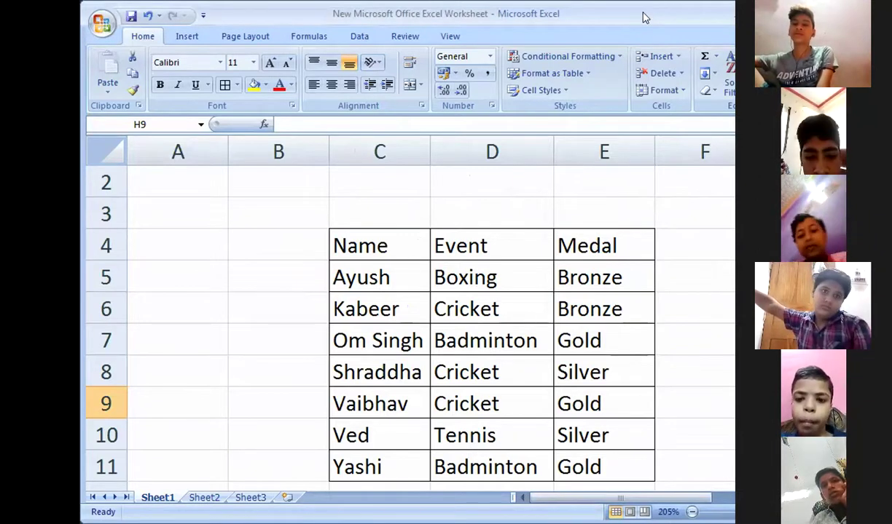
pyautogui.moveTo(642, 17); pyautogui.dragTo(609, 17)
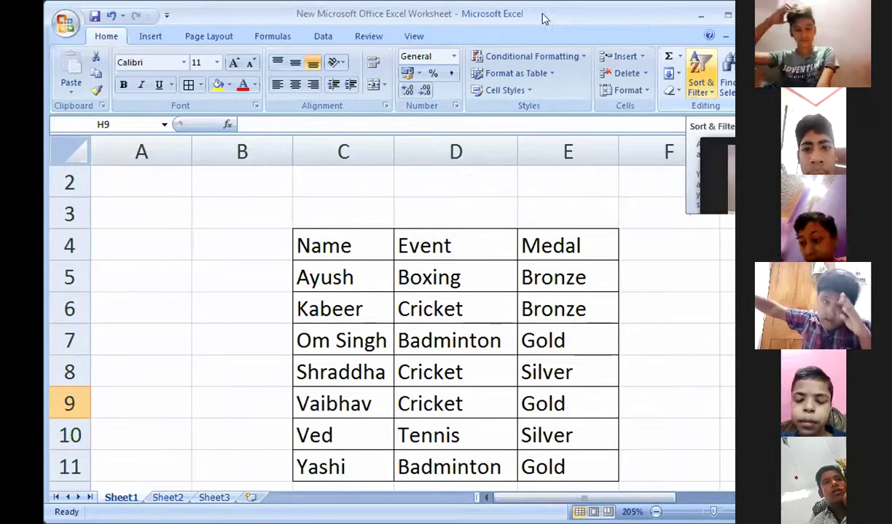
pyautogui.moveTo(542, 17); pyautogui.dragTo(579, 17)
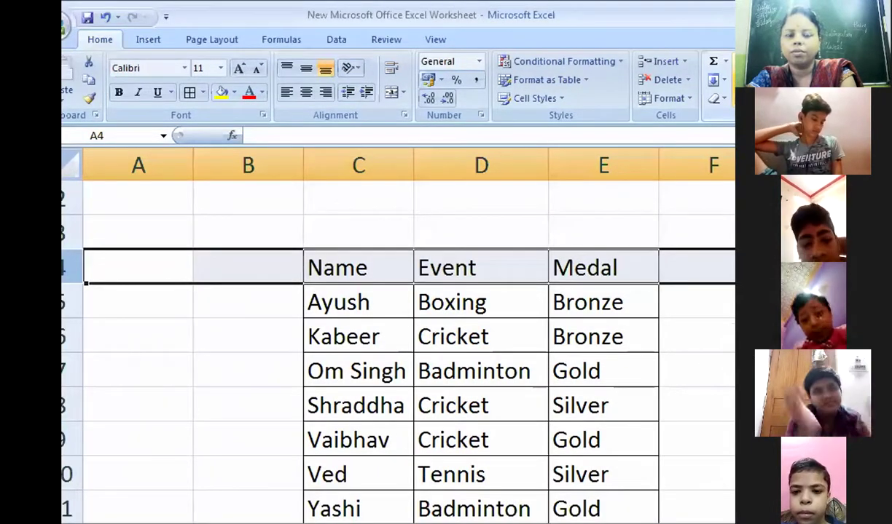
pyautogui.hotkey('ctrl', 'shift', 'l')
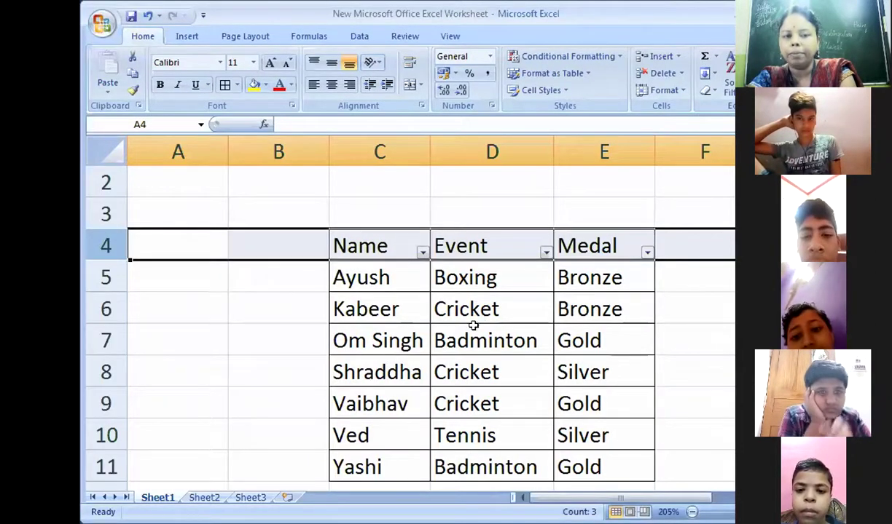
# - Review the filter options of the Event column without changing them
pyautogui.click(484, 237)
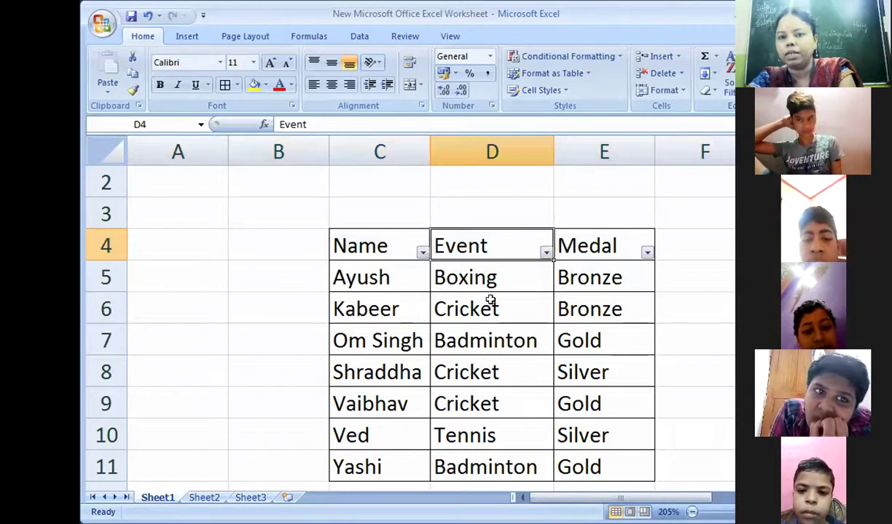
pyautogui.click(545, 253)
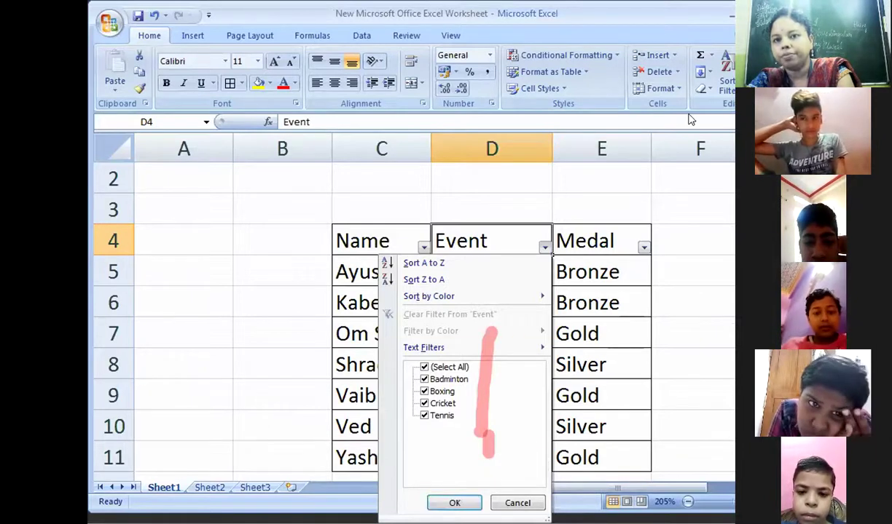
pyautogui.press('Escape')
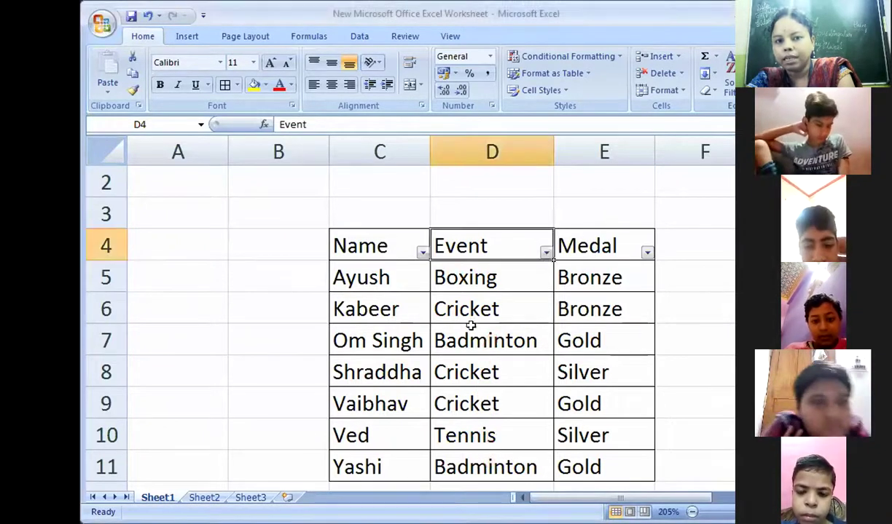
# - Filter the Event column to show only Cricket
pyautogui.click(545, 252)
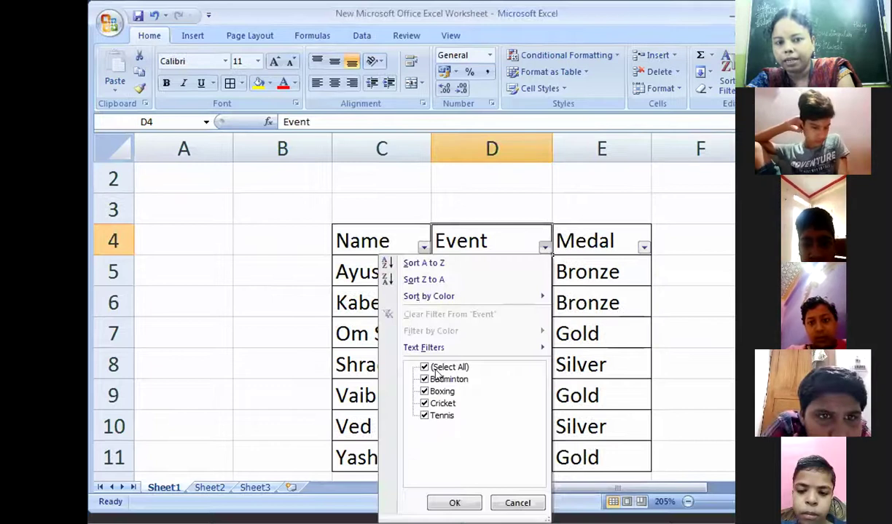
pyautogui.click(424, 367)
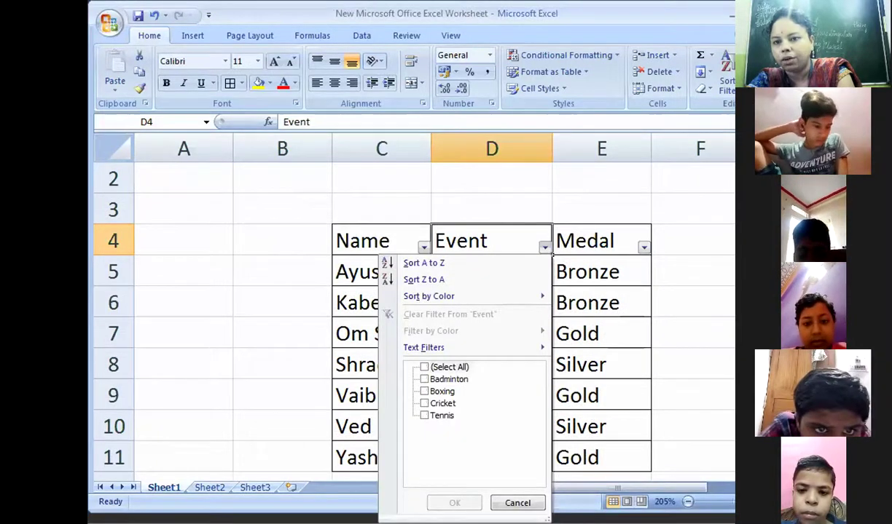
pyautogui.click(425, 404)
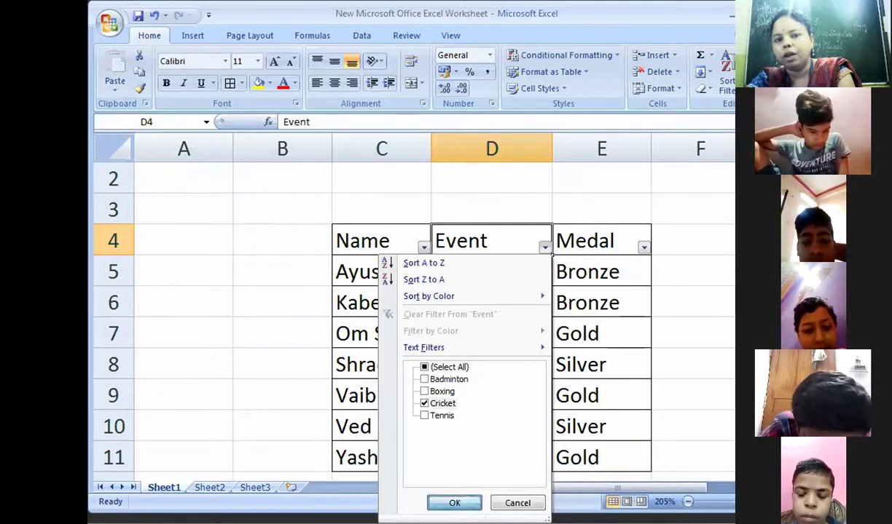
pyautogui.click(454, 503)
# - Highlight the Event, Name and Medal cells of the filtered rows in turn to examine the filtered records
pyautogui.moveTo(480, 279); pyautogui.dragTo(479, 336)
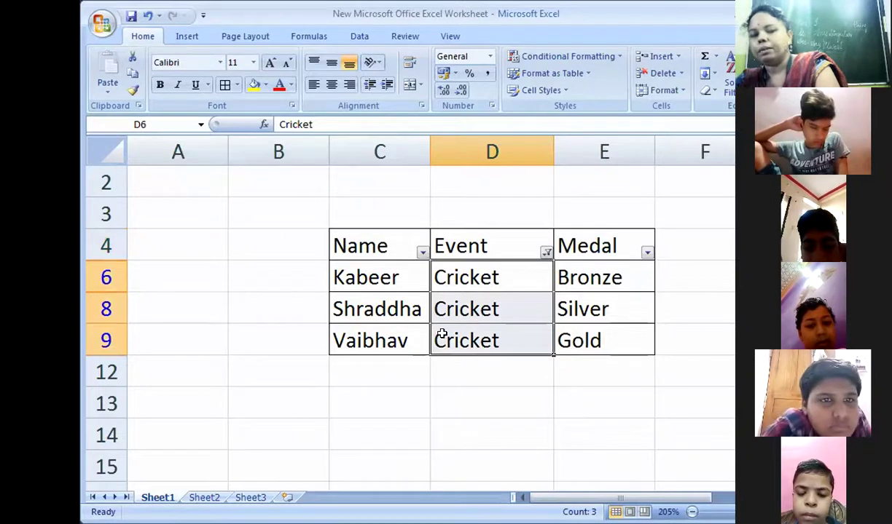
pyautogui.moveTo(349, 271); pyautogui.dragTo(379, 332)
pyautogui.moveTo(604, 280); pyautogui.dragTo(609, 335)
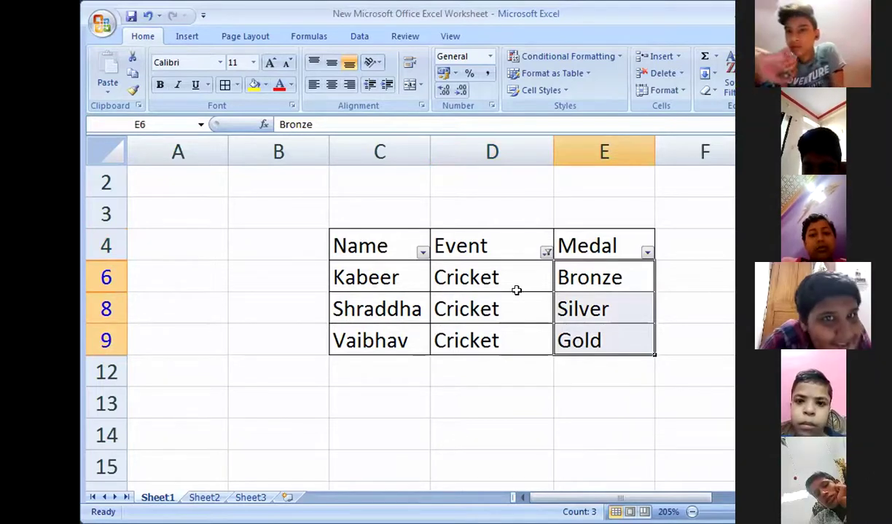
# - Change the Event column filter to show only Boxing
pyautogui.click(543, 250)
pyautogui.click(424, 403)
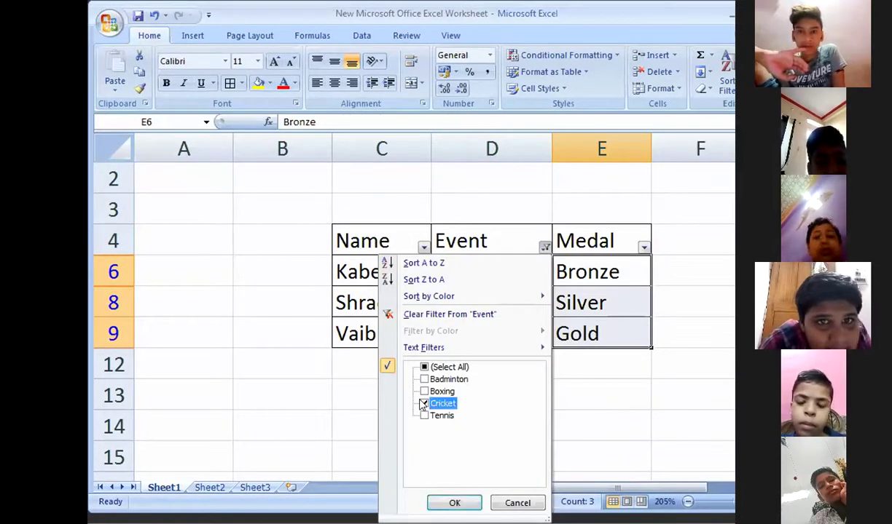
pyautogui.click(424, 391)
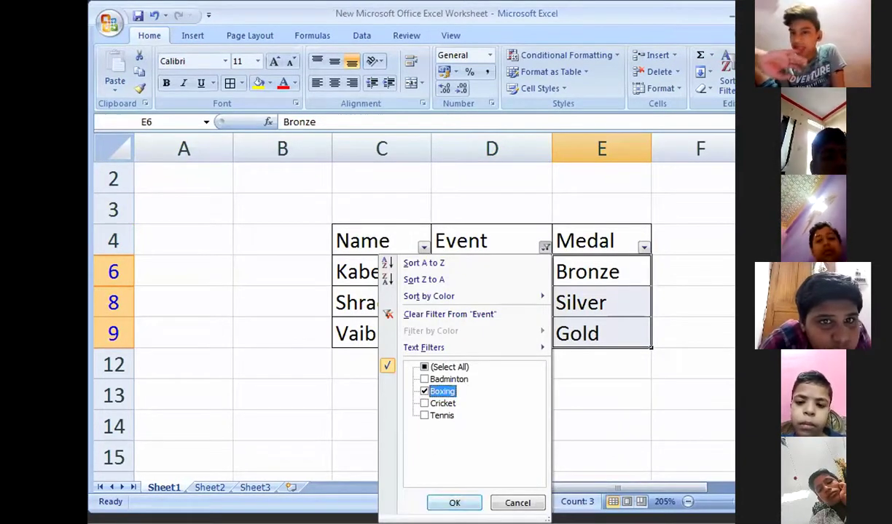
pyautogui.click(454, 503)
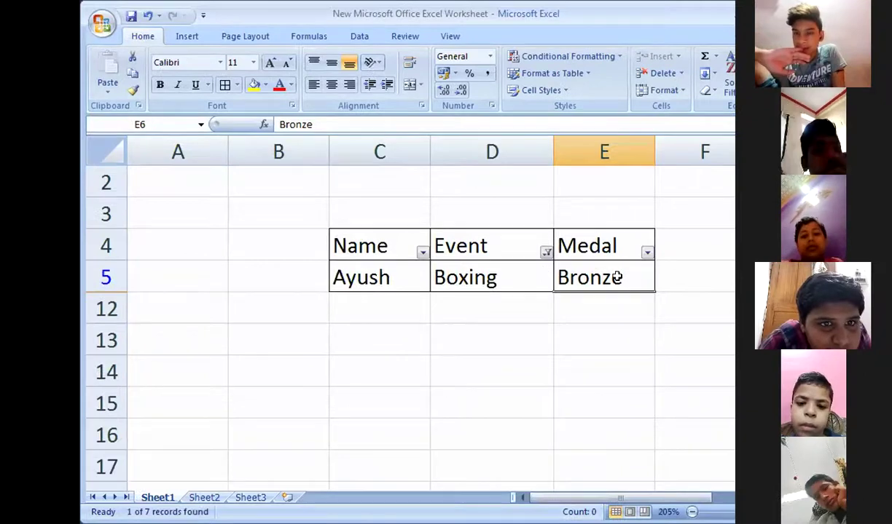
# - Change the Event column filter to show only Badminton
pyautogui.click(543, 249)
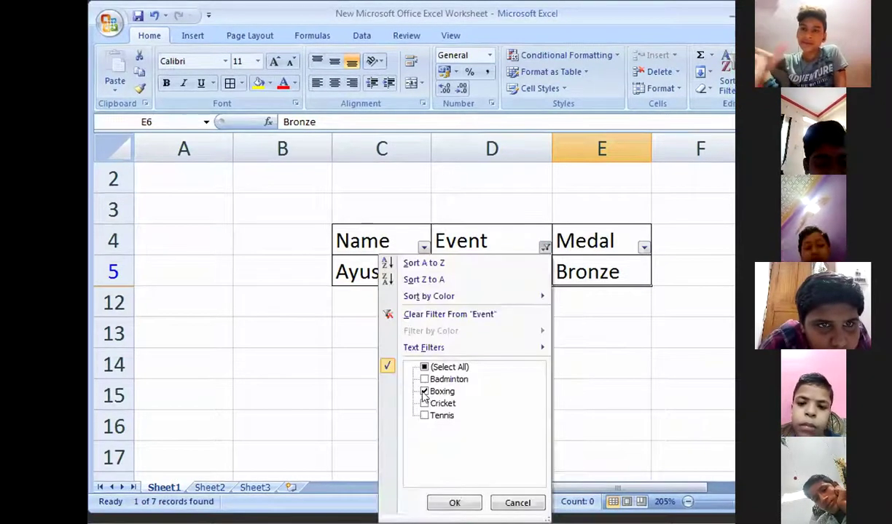
pyautogui.click(421, 398)
pyautogui.click(424, 379)
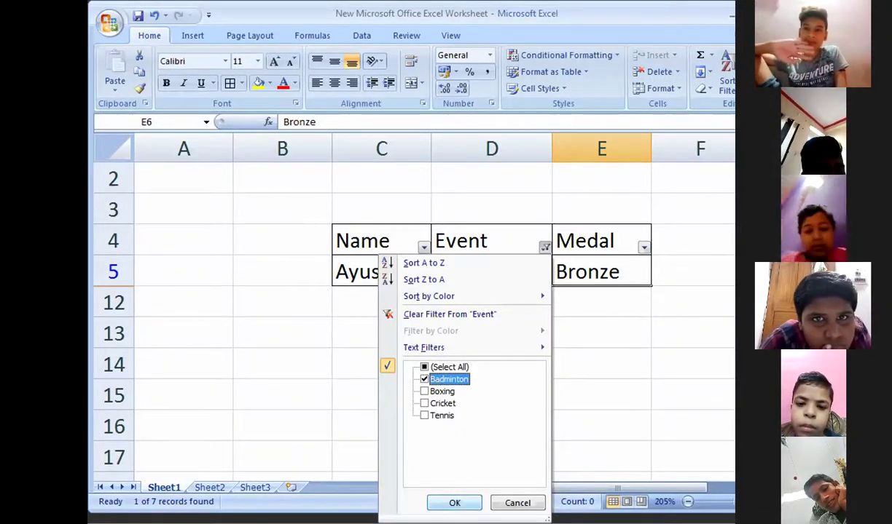
pyautogui.press('Tab')
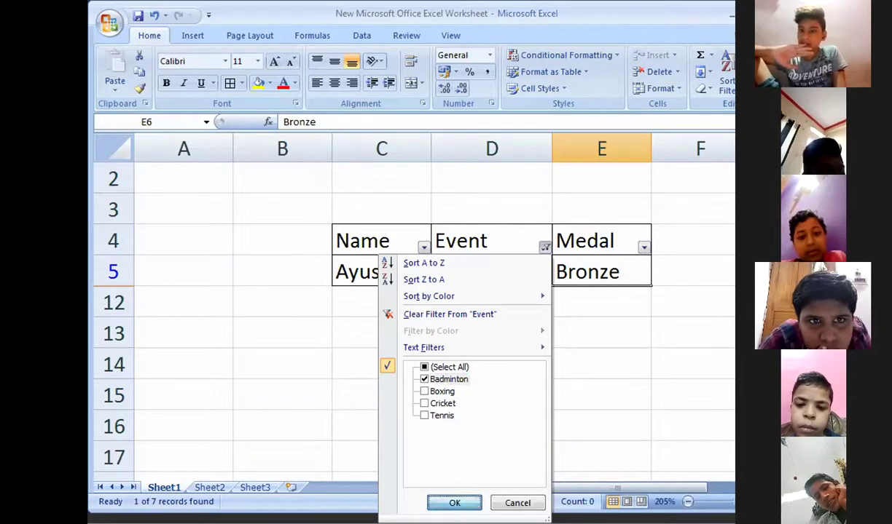
pyautogui.press('Return')
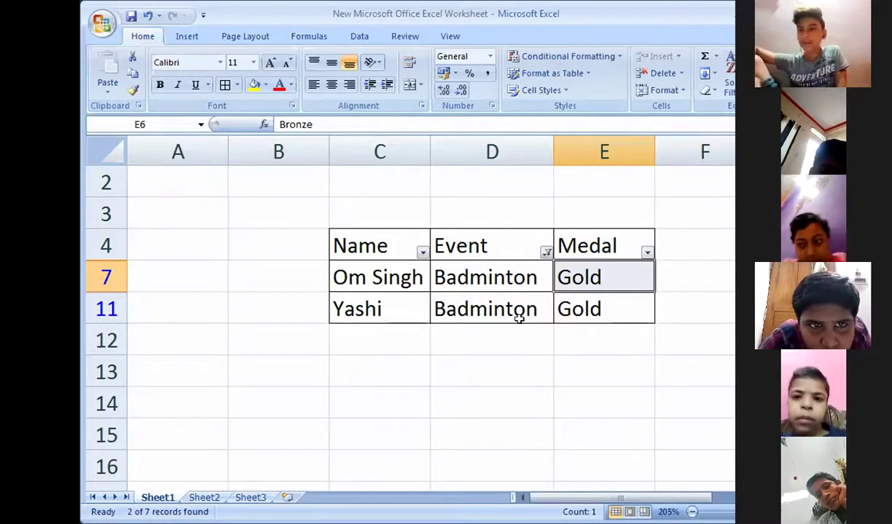
# - Reset the Event column filter to show all events and select the last Medal cell, E11
pyautogui.click(545, 253)
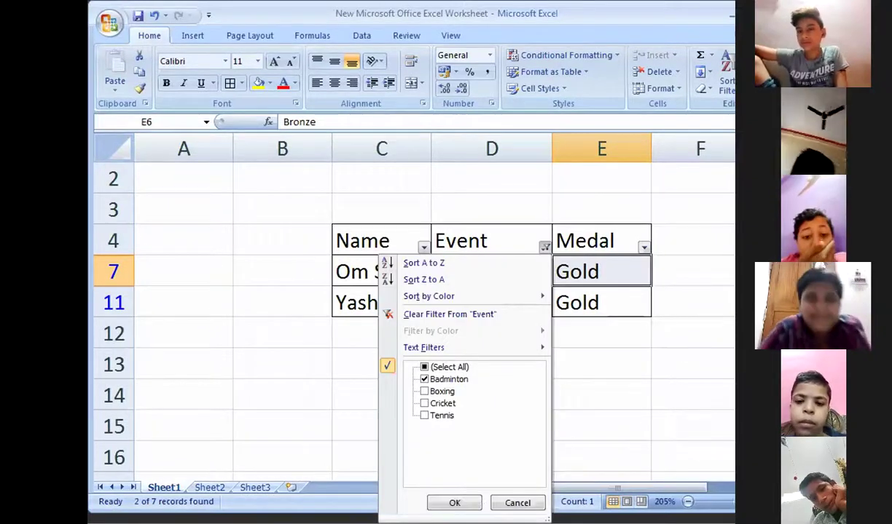
pyautogui.click(437, 375)
pyautogui.press('Return')
pyautogui.click(495, 431)
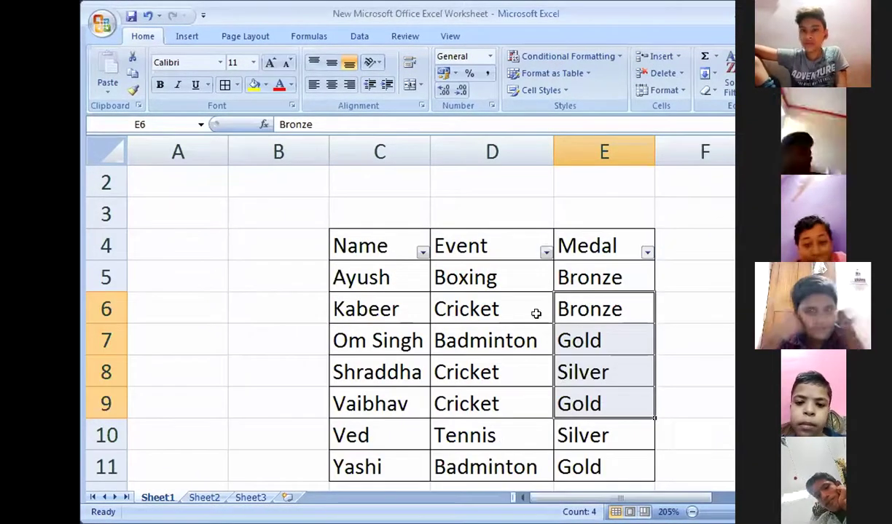
pyautogui.click(621, 455)
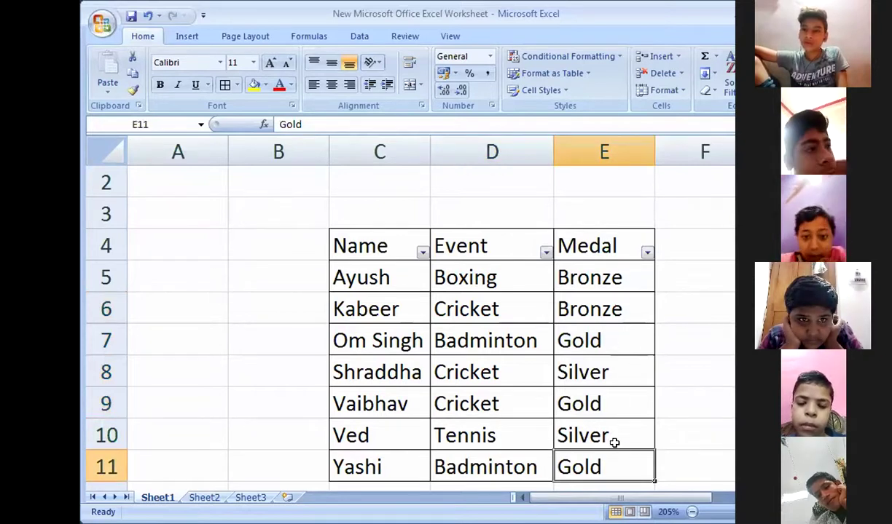
# - Filter the Medal column to show only Gold
pyautogui.click(647, 253)
pyautogui.click(523, 367)
pyautogui.click(523, 391)
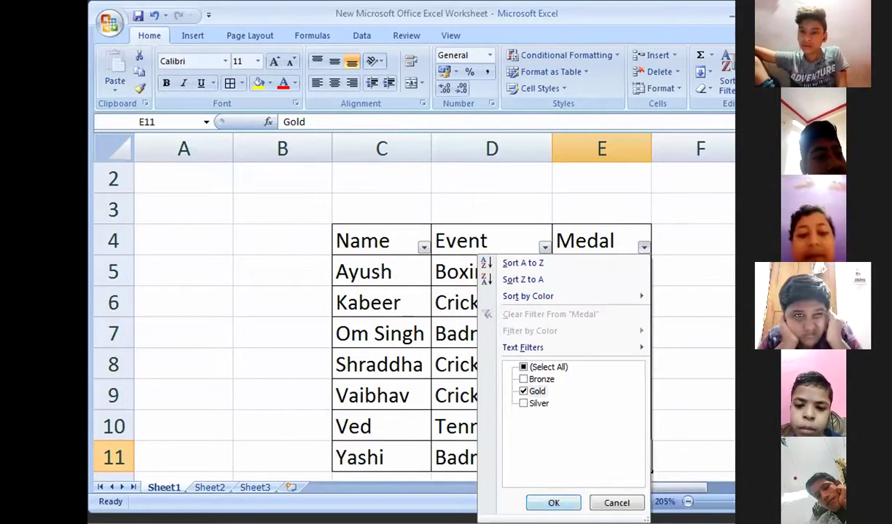
pyautogui.click(553, 503)
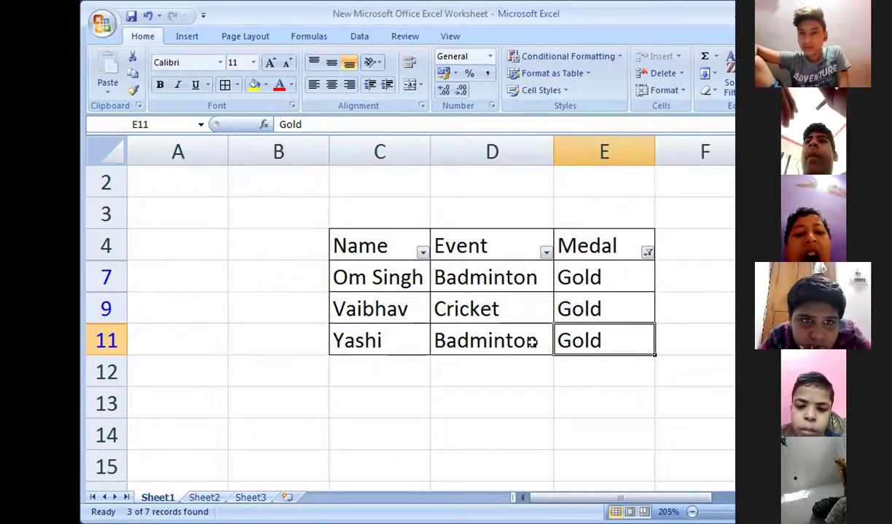
# - Change the Medal column filter to show only Bronze
pyautogui.click(646, 254)
pyautogui.click(523, 368)
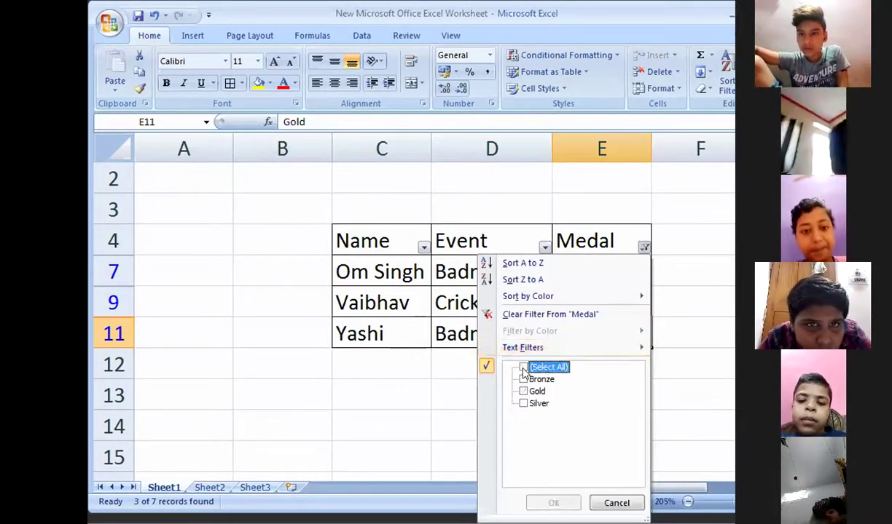
pyautogui.click(523, 379)
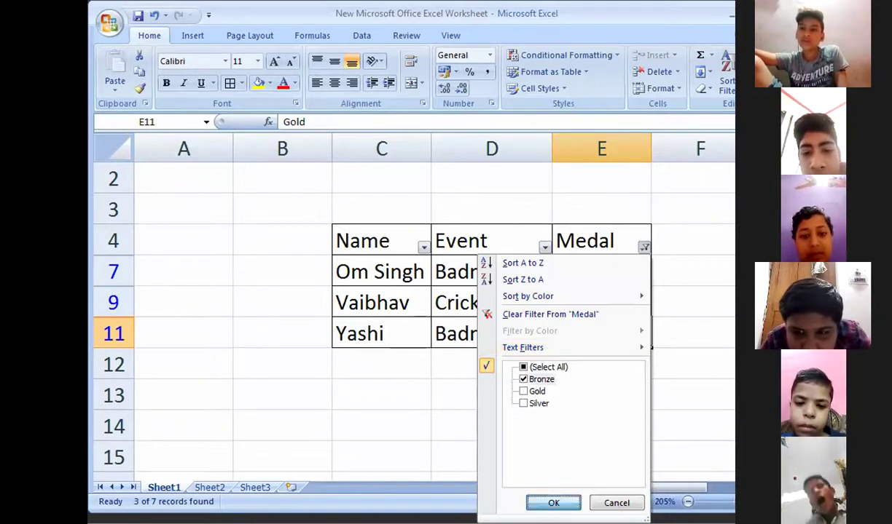
pyautogui.click(553, 503)
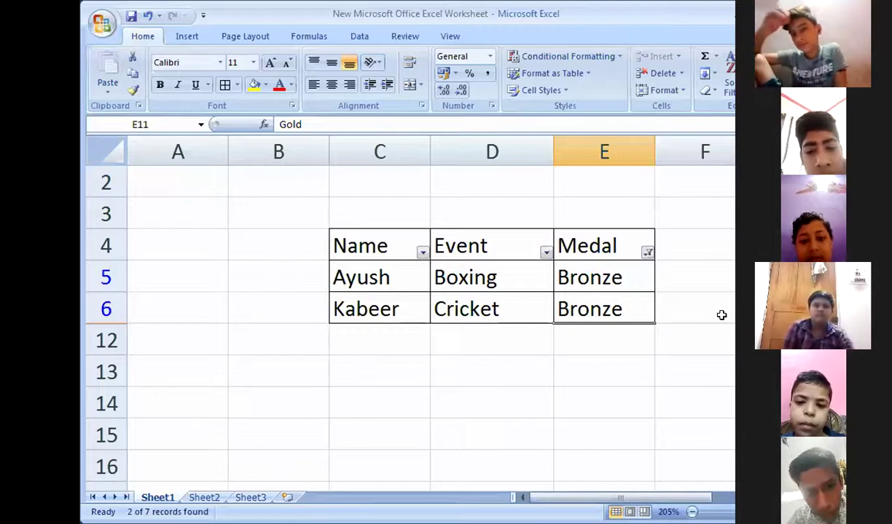
# - Reset the Medal column filter to show all medals and select the first Event record, D5
pyautogui.click(647, 252)
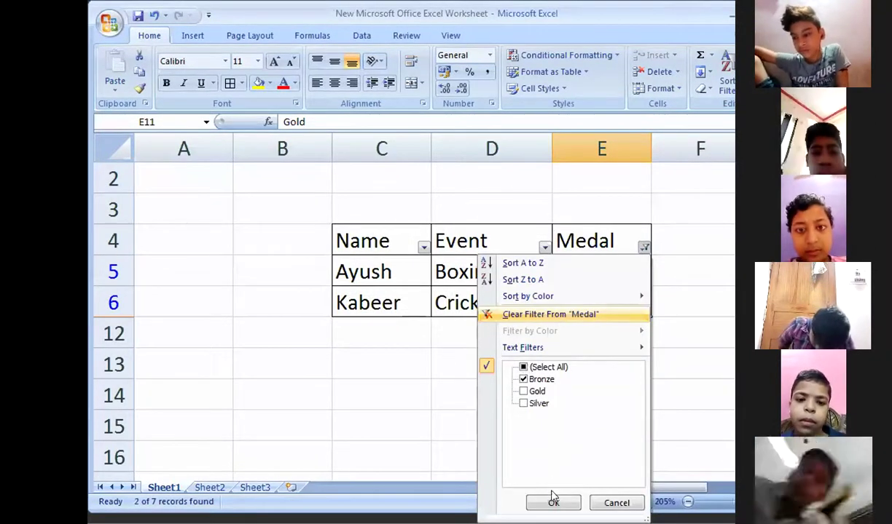
pyautogui.click(524, 375)
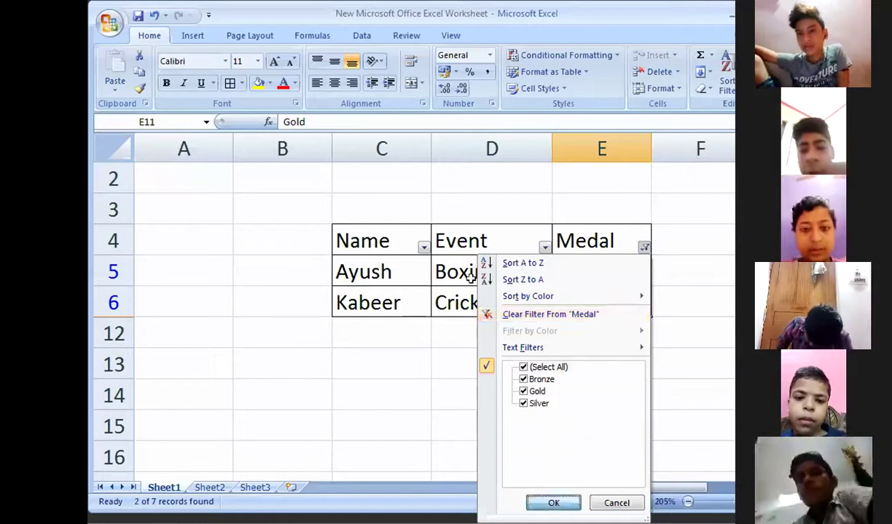
pyautogui.press('Return')
pyautogui.click(472, 278)
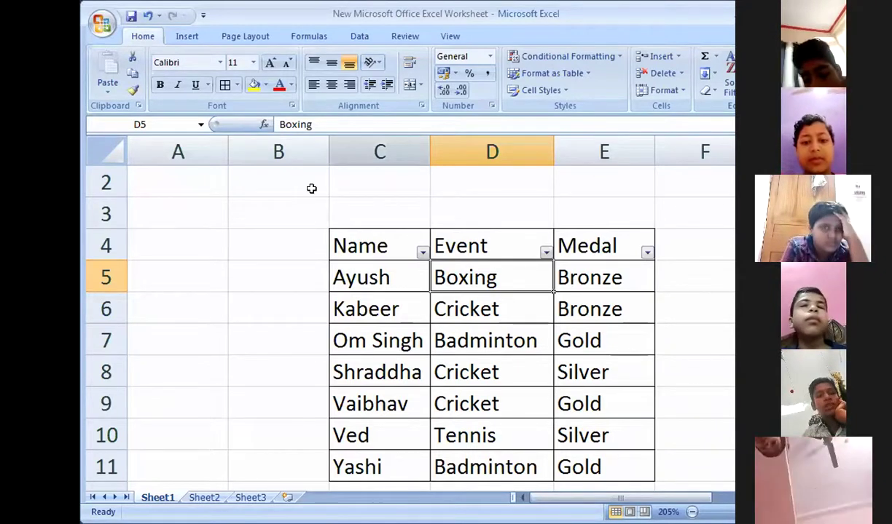
# - Select header row 4, remove the filter from the table and select the first Name record, C5
pyautogui.click(94, 241)
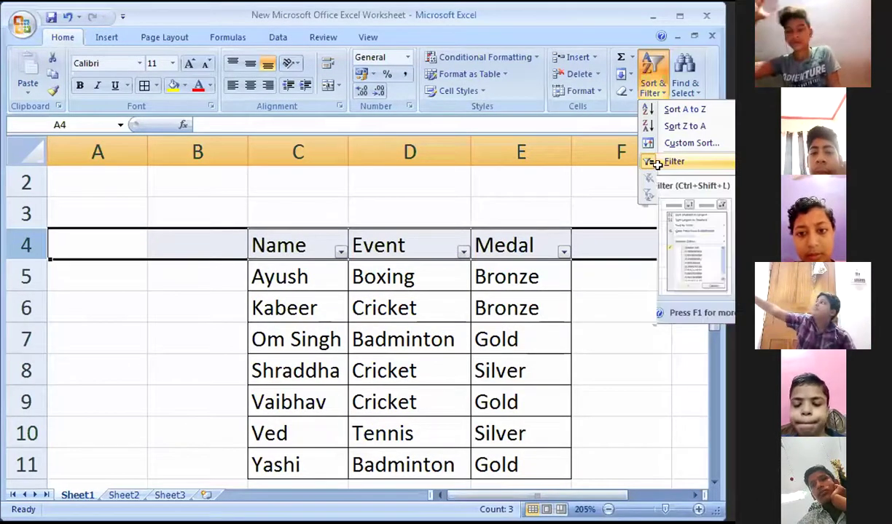
pyautogui.click(651, 162)
pyautogui.click(400, 264)
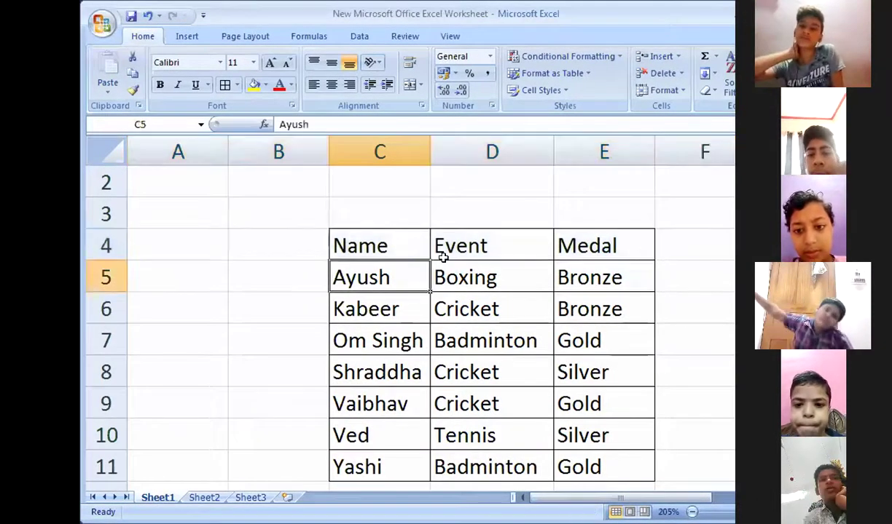